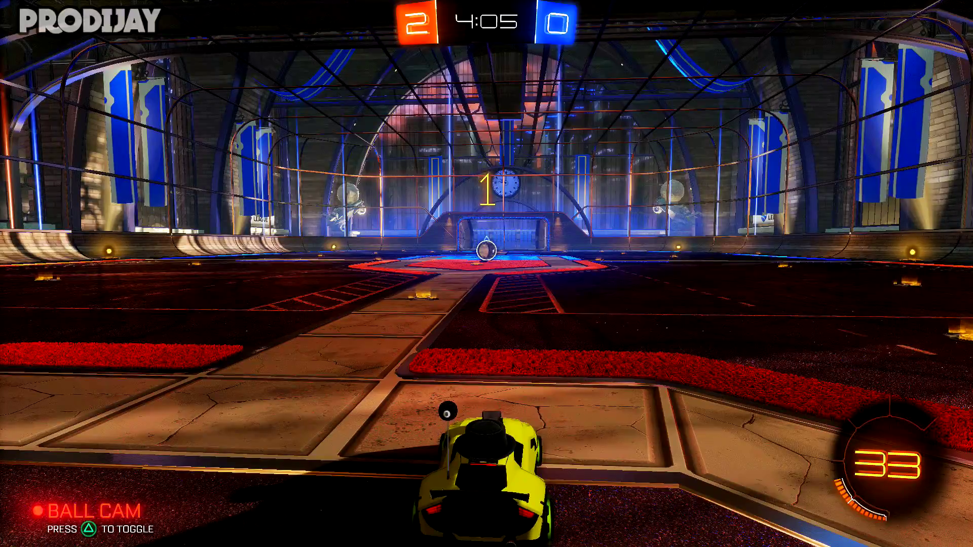
Boost into the ball at kickoff for the first touch, then keep driving across the field
{"action": "key", "text": "w"}
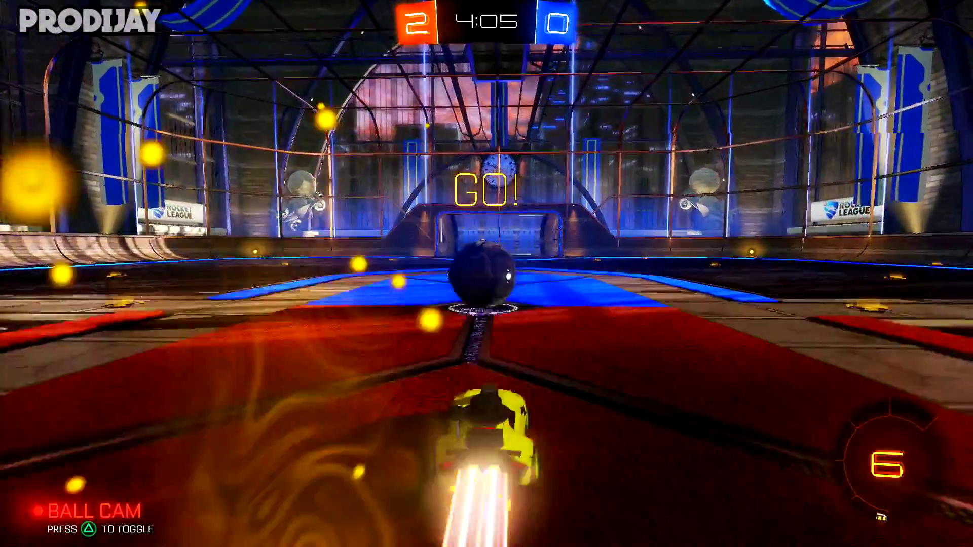
{"action": "key", "text": "w"}
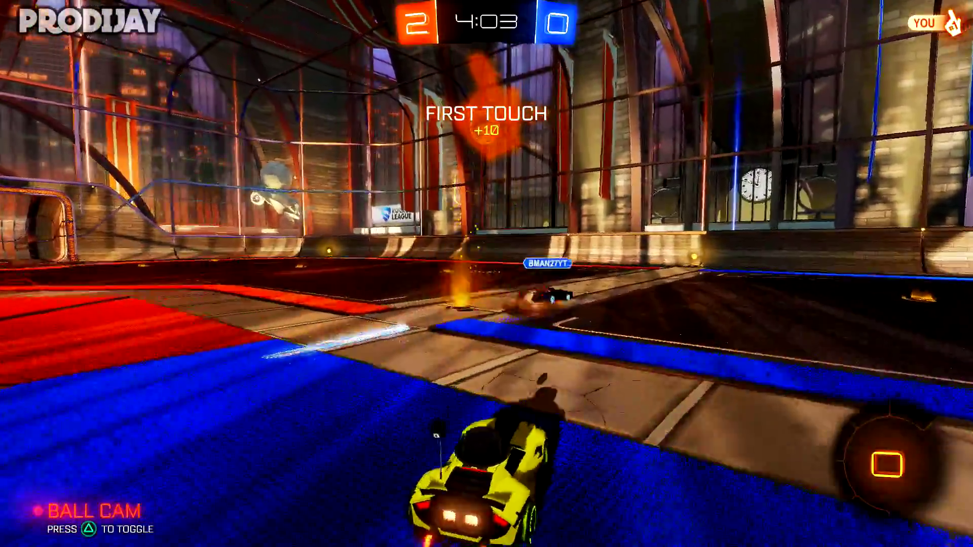
{"action": "key", "text": "w"}
{"action": "key", "text": "w"}
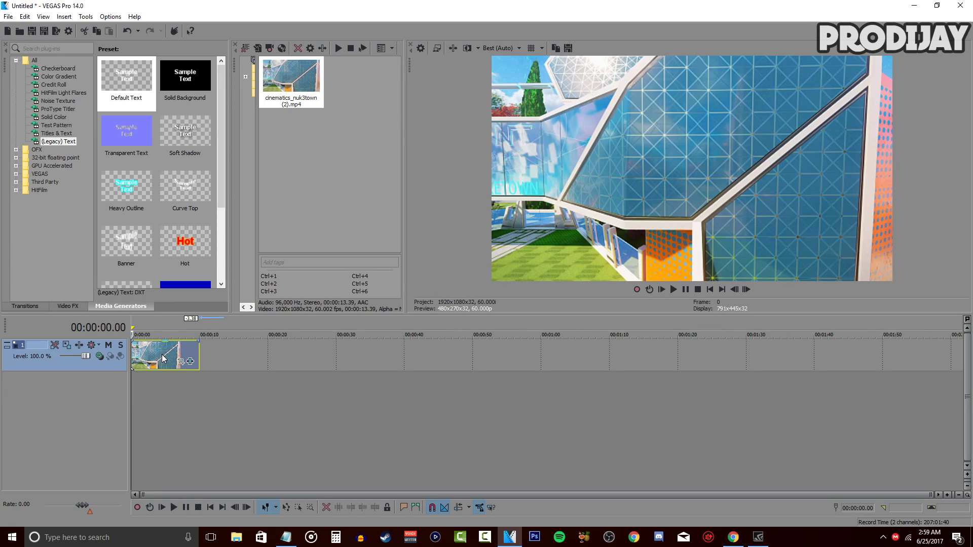
Preview the Nuketown clip, keep the 1920x1080 60 fps project settings, and insert a video track above it
{"action": "left_click", "coordinate": [171, 509]}
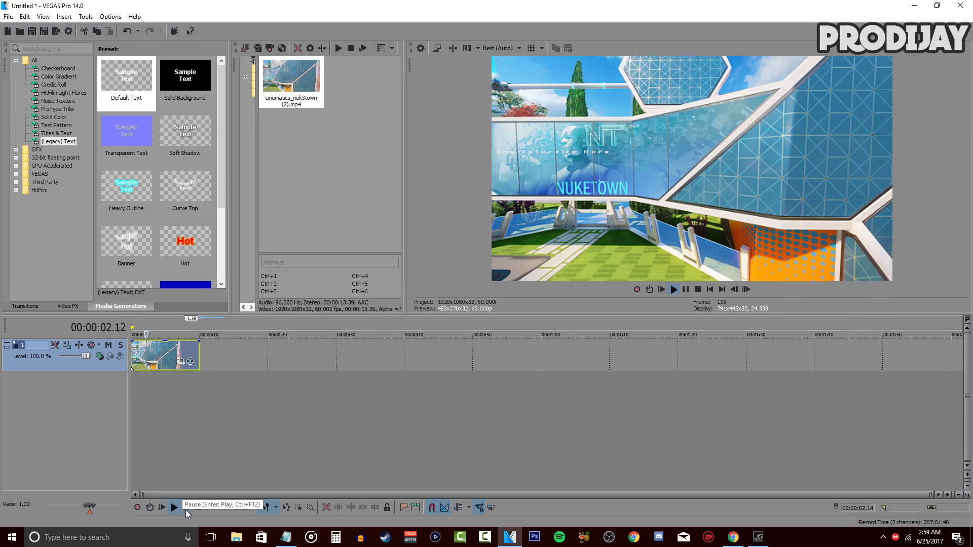
{"action": "left_click", "coordinate": [69, 31]}
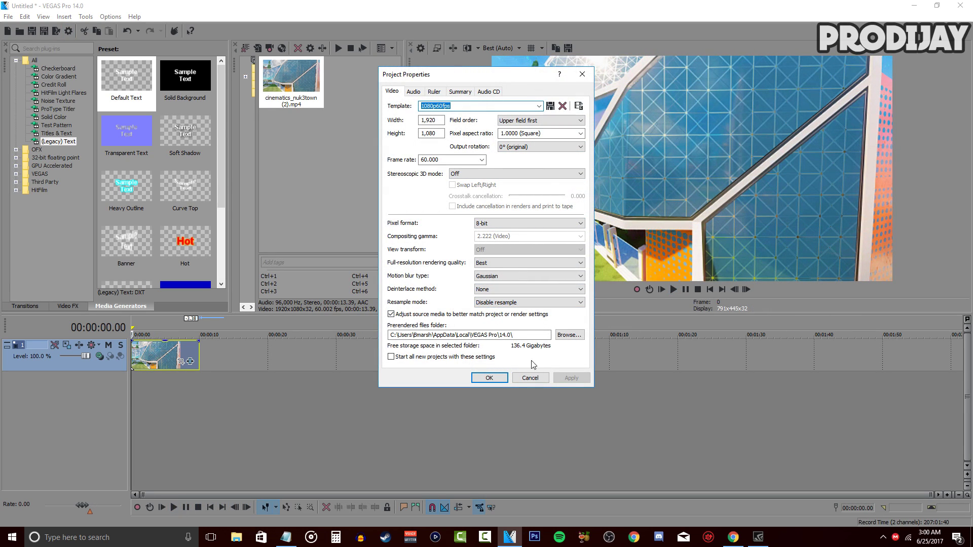
{"action": "left_click", "coordinate": [489, 378]}
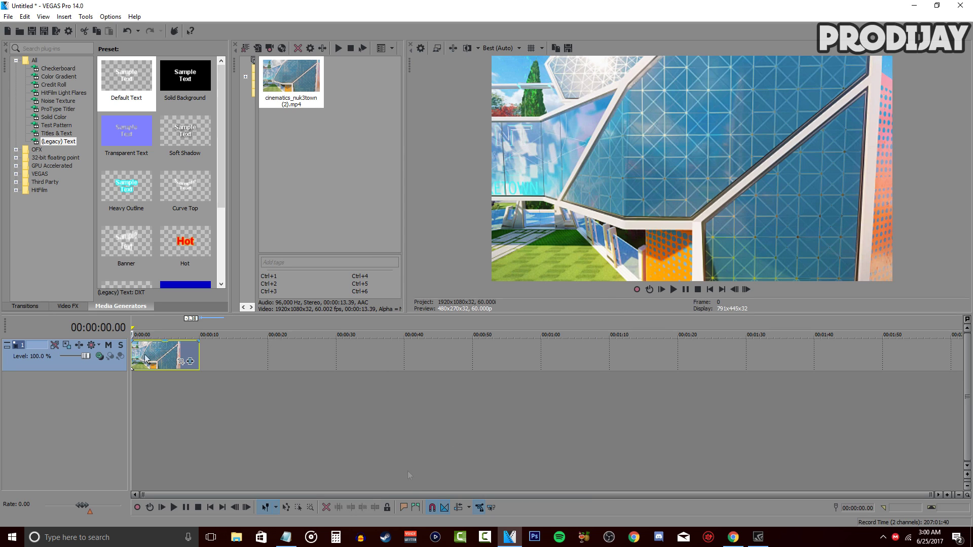
{"action": "right_click", "coordinate": [154, 386]}
{"action": "left_click", "coordinate": [184, 417]}
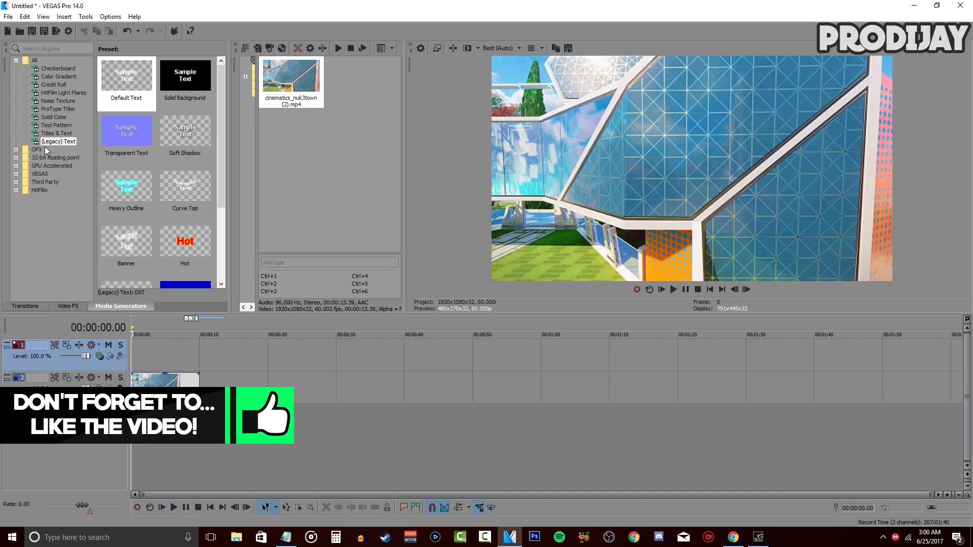
Place a Legacy Text Default Text title on the new track and change its wording to 'YOUR TEXT'
{"action": "left_click_drag", "start_coordinate": [130, 79], "coordinate": [133, 102]}
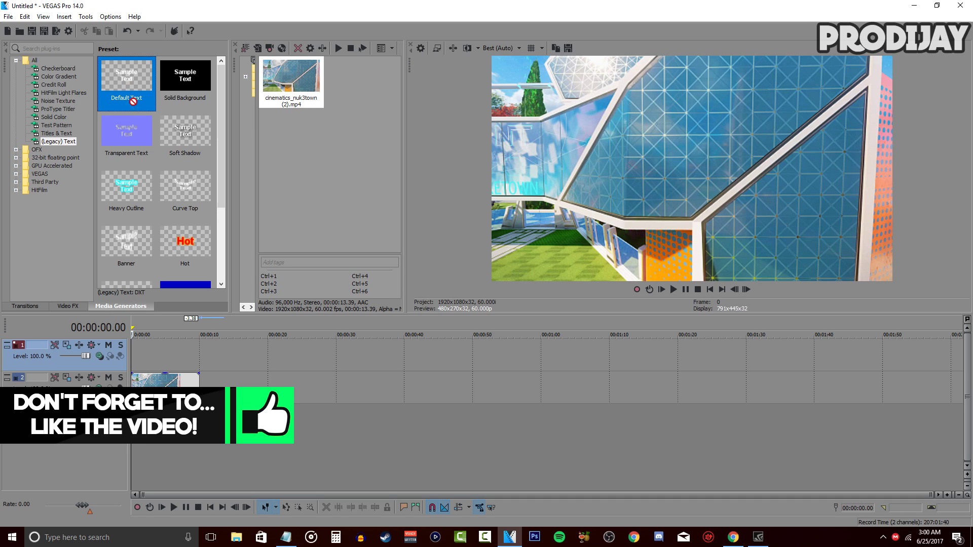
{"action": "left_click_drag", "start_coordinate": [144, 360], "coordinate": [135, 357]}
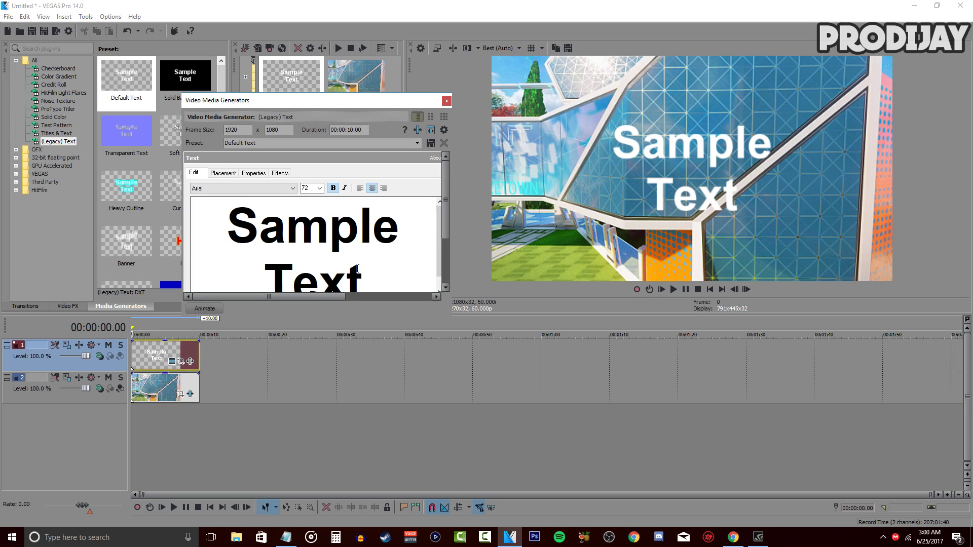
{"action": "left_click_drag", "start_coordinate": [371, 293], "coordinate": [188, 166]}
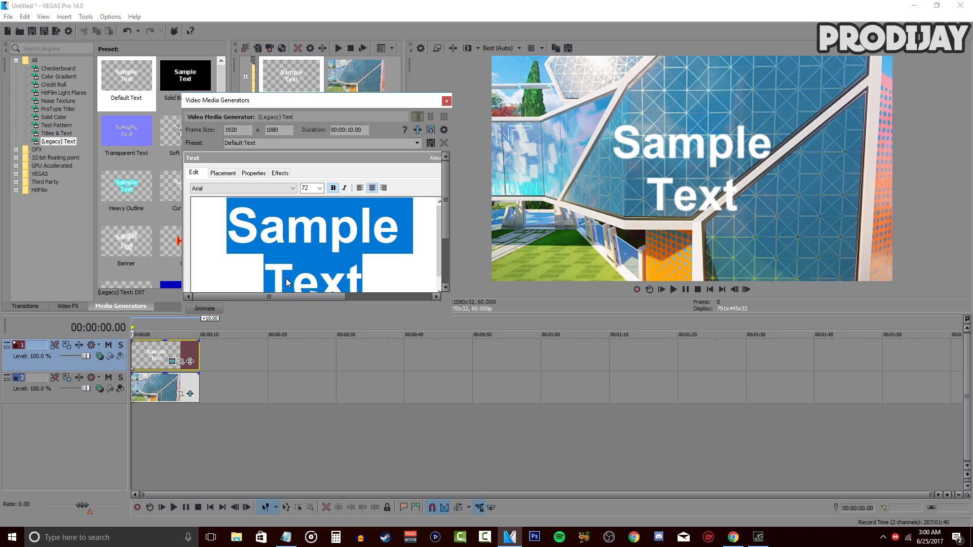
{"action": "type", "text": "YOUR TE"}
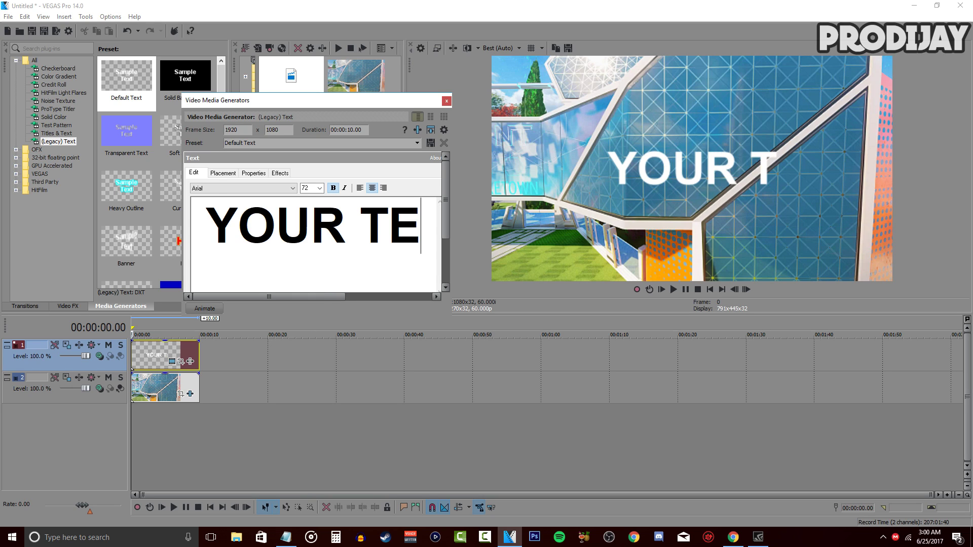
{"action": "type", "text": "XT"}
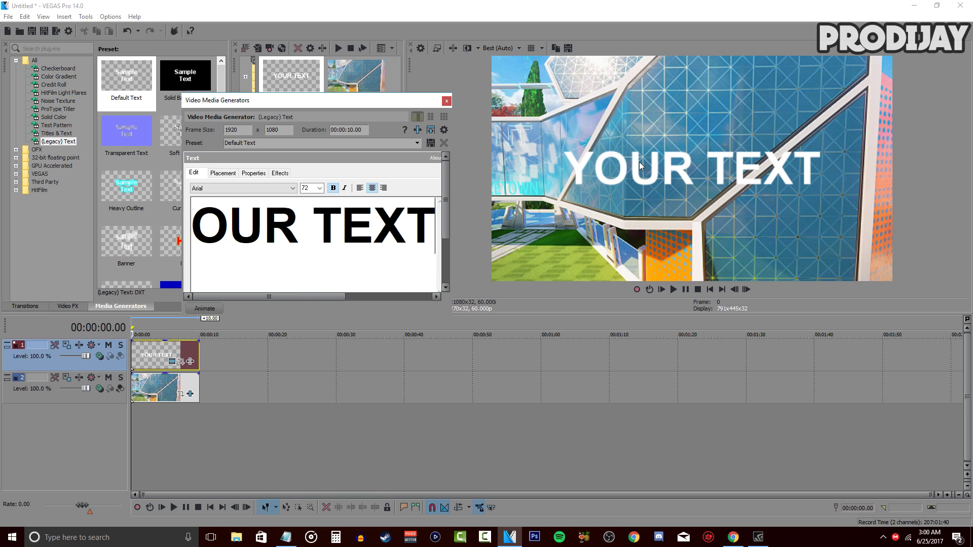
Set the title's font to Evogria
{"action": "left_click", "coordinate": [292, 188]}
{"action": "left_click_drag", "start_coordinate": [293, 263], "coordinate": [294, 275]}
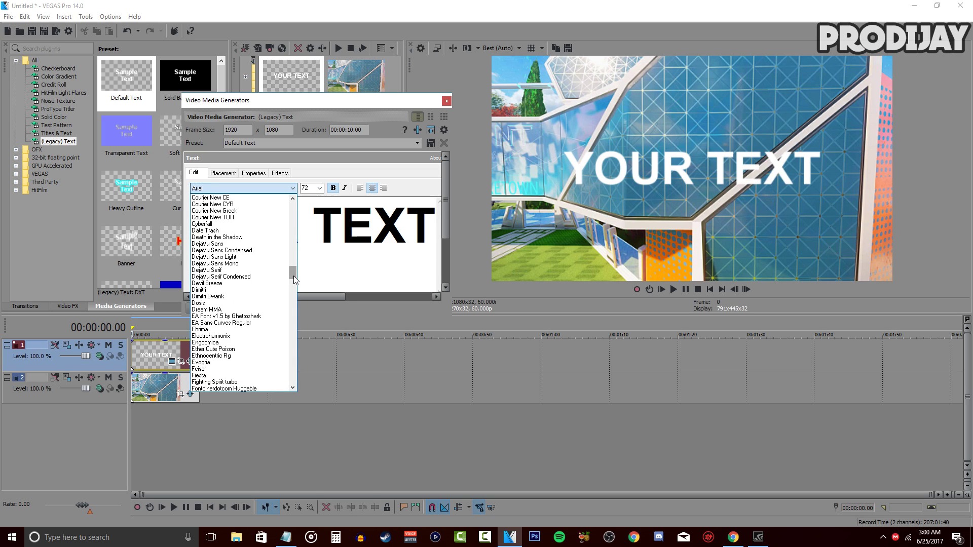
{"action": "left_click", "coordinate": [222, 363]}
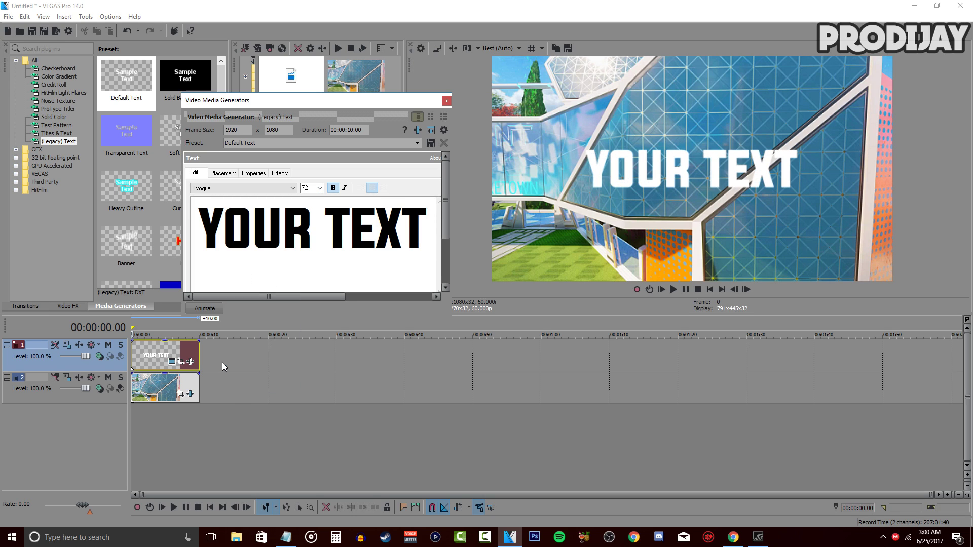
Give the text a white shadow with 0 X/Y offset for a centred glow
{"action": "left_click", "coordinate": [280, 173]}
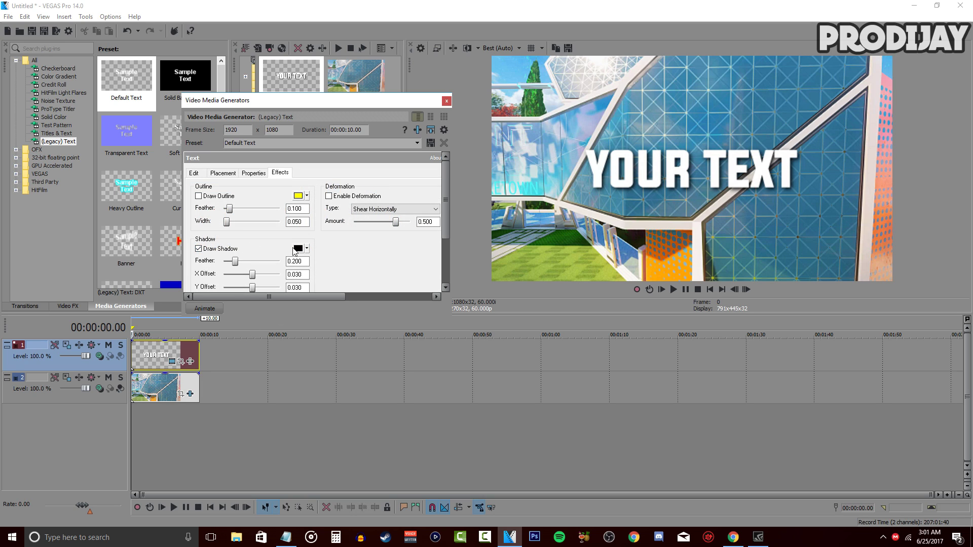
{"action": "left_click", "coordinate": [297, 251]}
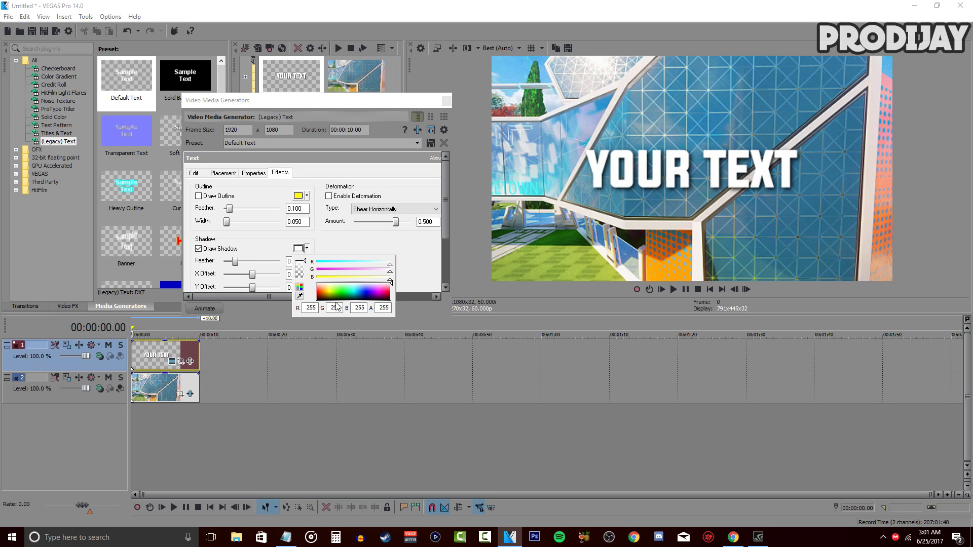
{"action": "left_click", "coordinate": [345, 249]}
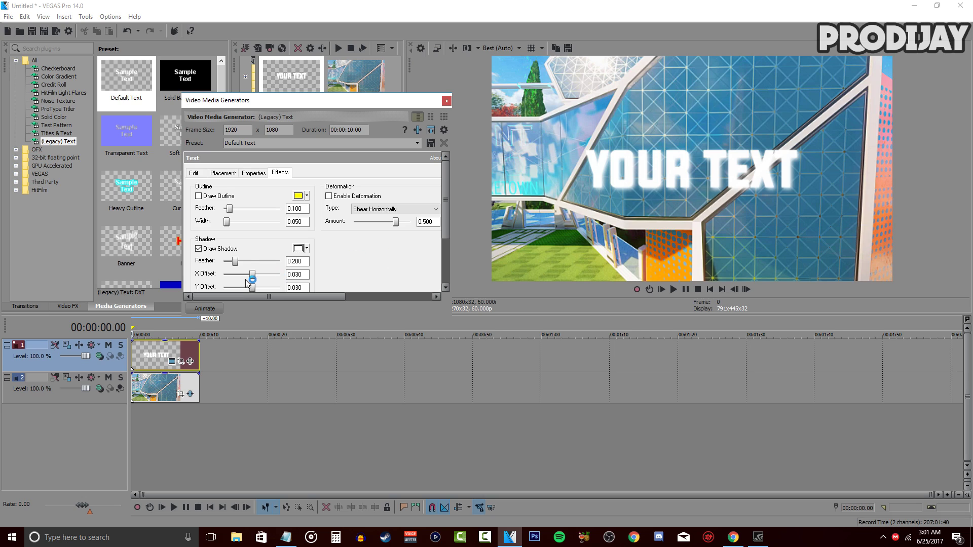
{"action": "double_click", "coordinate": [304, 287]}
{"action": "type", "text": "0"}
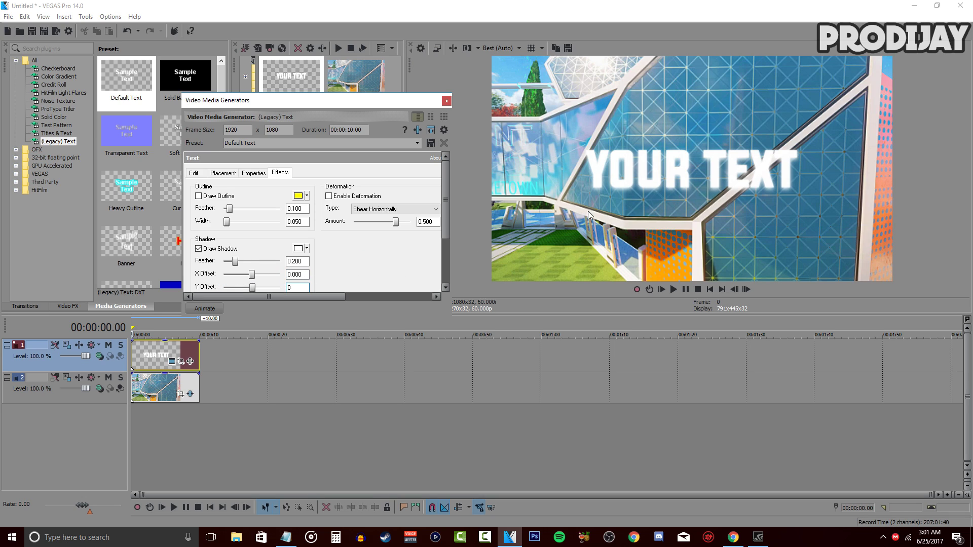
{"action": "left_click", "coordinate": [446, 100]}
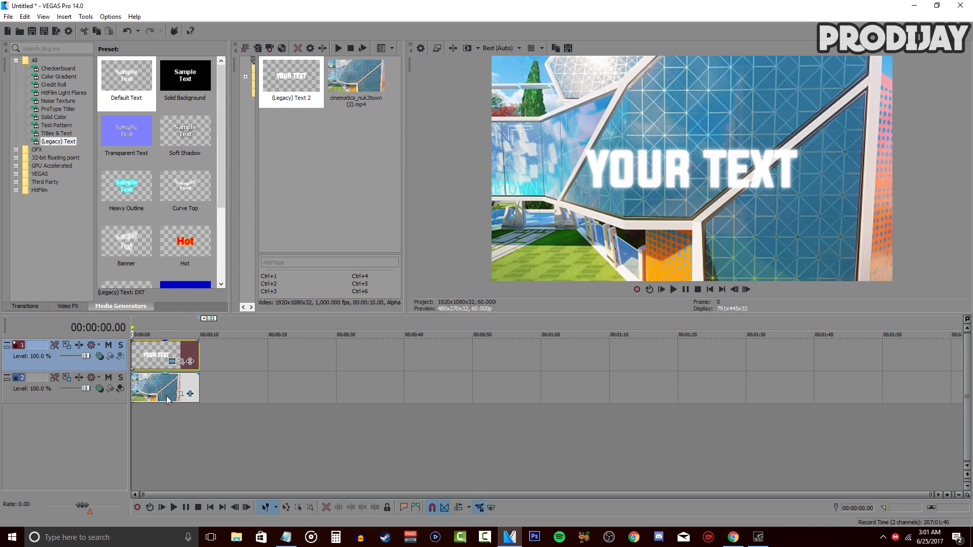
At 00:00:05.29, set track 1's compositing mode to 3D Source Alpha and open its Track Motion
{"action": "left_click", "coordinate": [169, 431]}
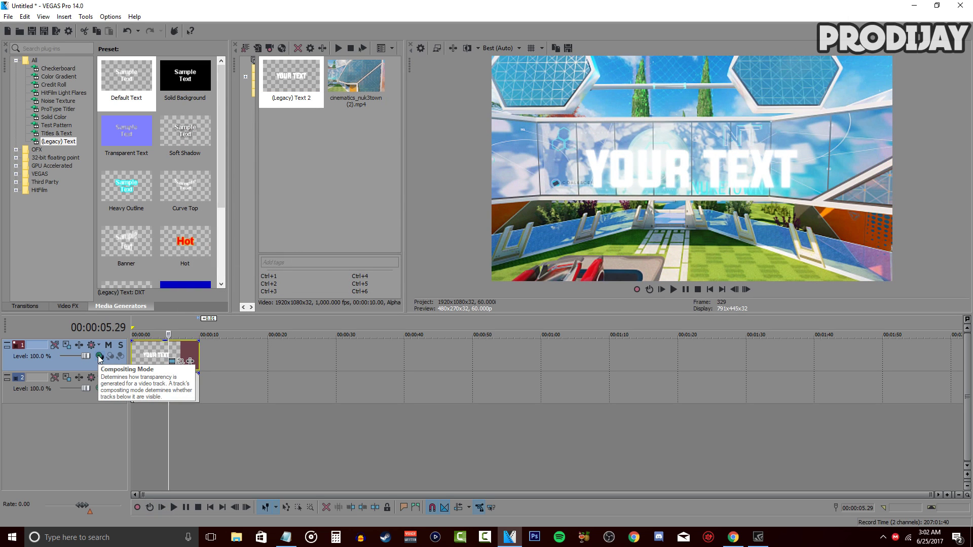
{"action": "left_click", "coordinate": [99, 356]}
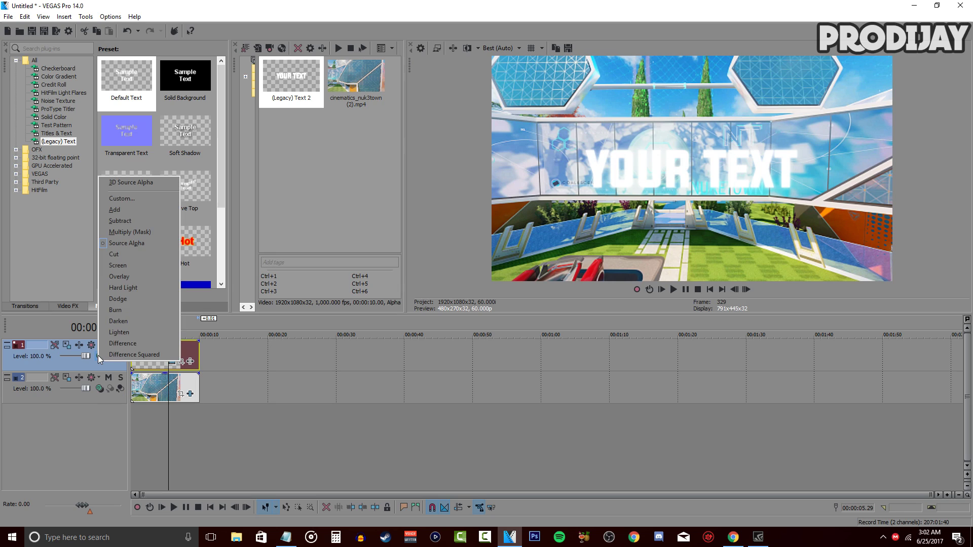
{"action": "left_click", "coordinate": [118, 184]}
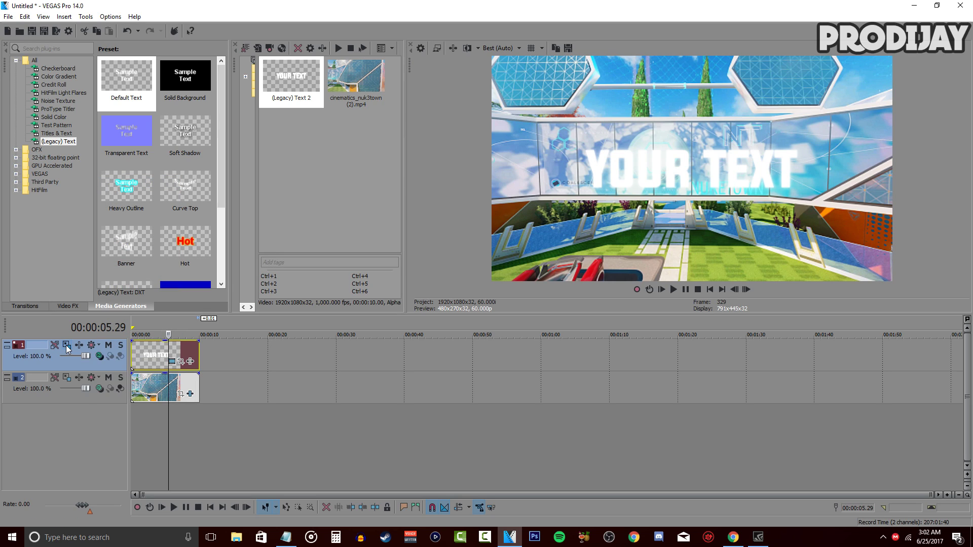
{"action": "left_click", "coordinate": [66, 345]}
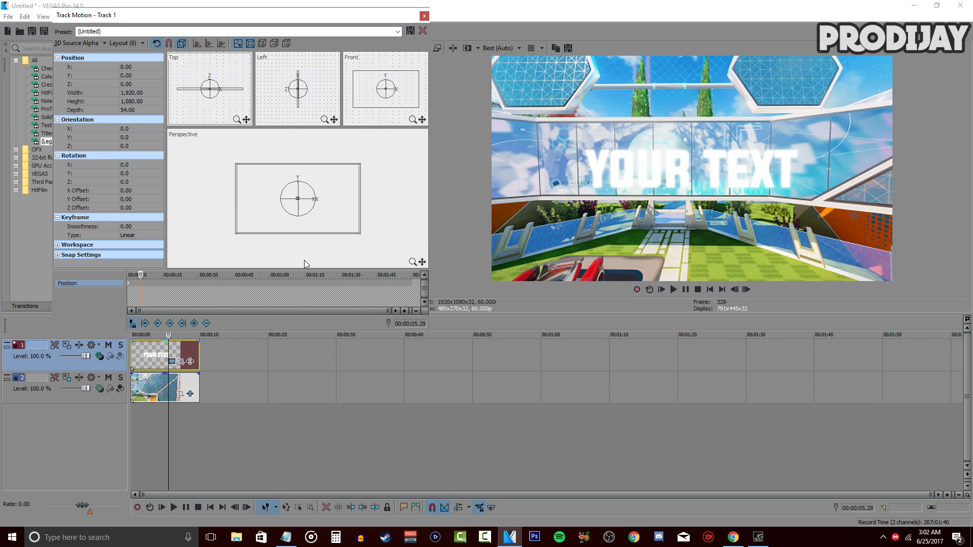
Undo the trial 3D tilt by restoring the title's Perspective view and rotation to zero
{"action": "left_click_drag", "start_coordinate": [314, 203], "coordinate": [411, 208]}
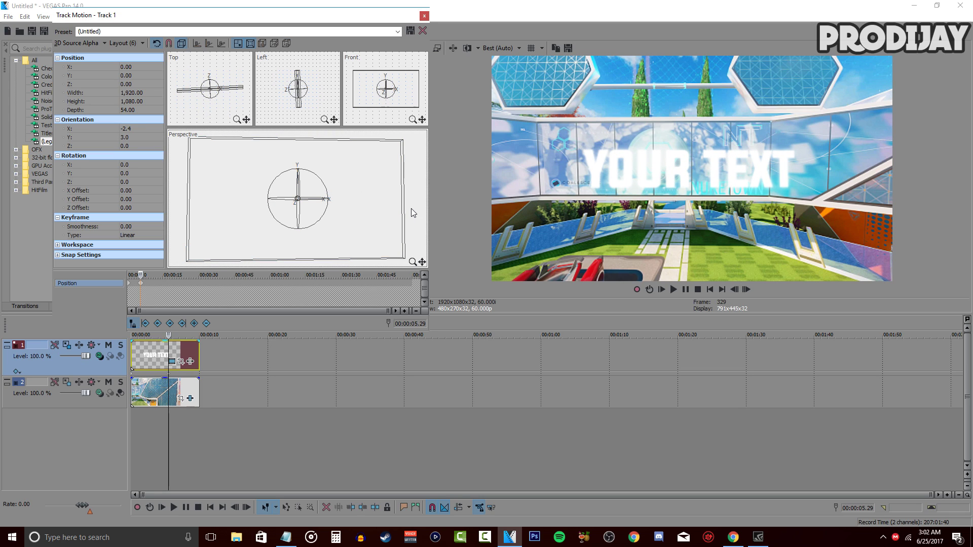
{"action": "right_click", "coordinate": [411, 208]}
{"action": "left_click", "coordinate": [419, 215]}
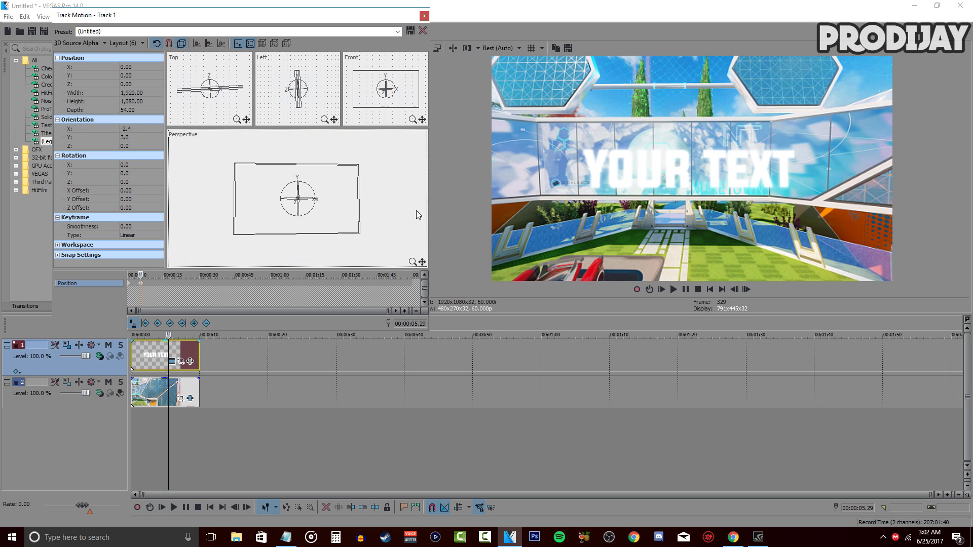
{"action": "right_click", "coordinate": [366, 223]}
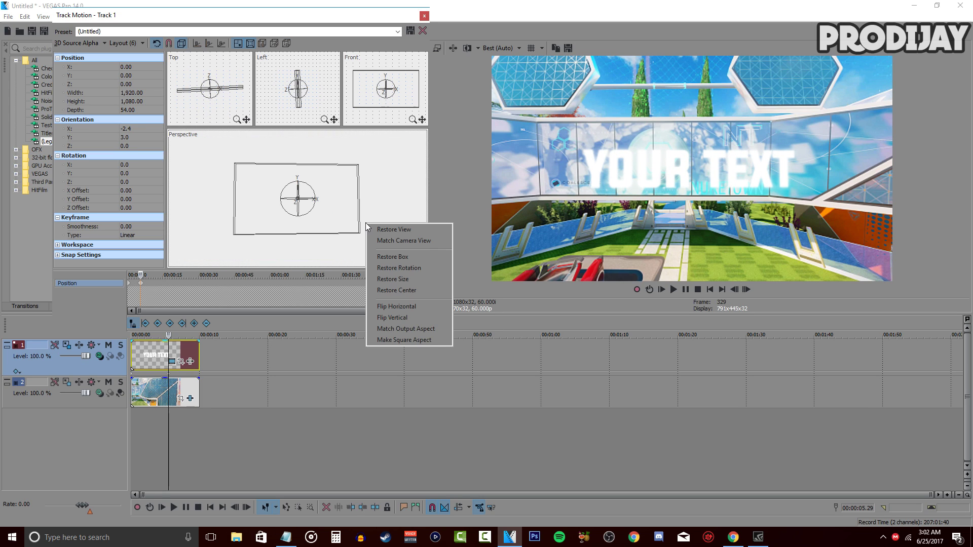
{"action": "left_click", "coordinate": [398, 268]}
{"action": "right_click", "coordinate": [391, 228]}
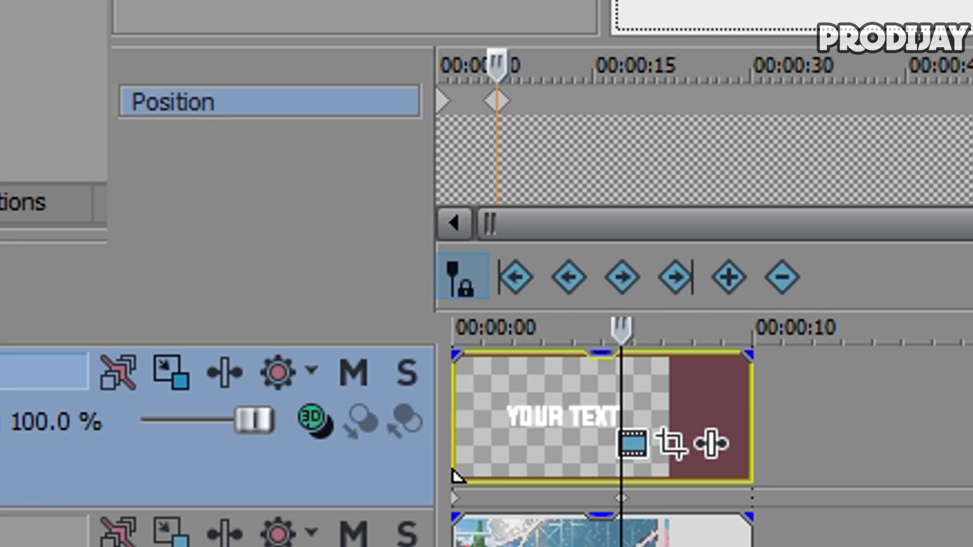
Copy the position keyframe to 00:00:00.00 and preview the animation from the start
{"action": "right_click", "coordinate": [453, 129]}
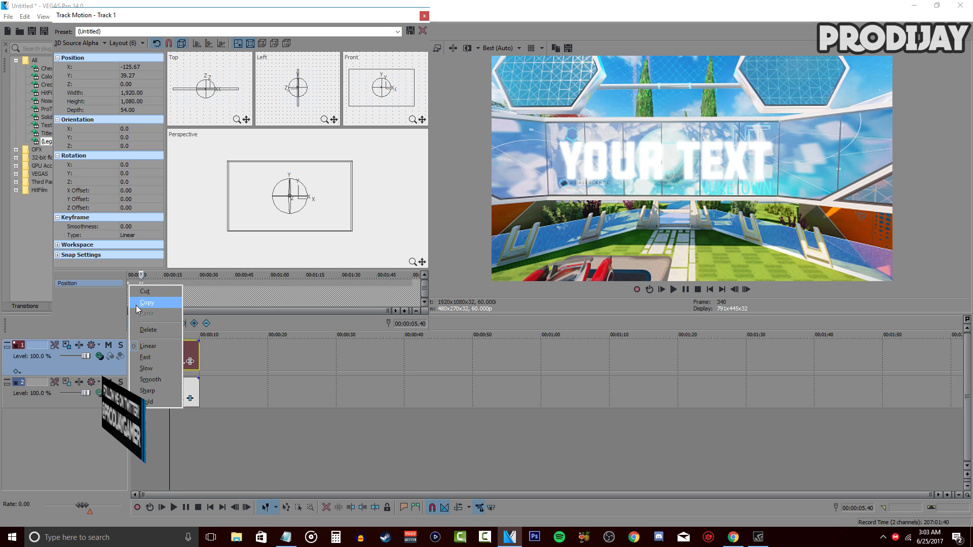
{"action": "left_click", "coordinate": [148, 327]}
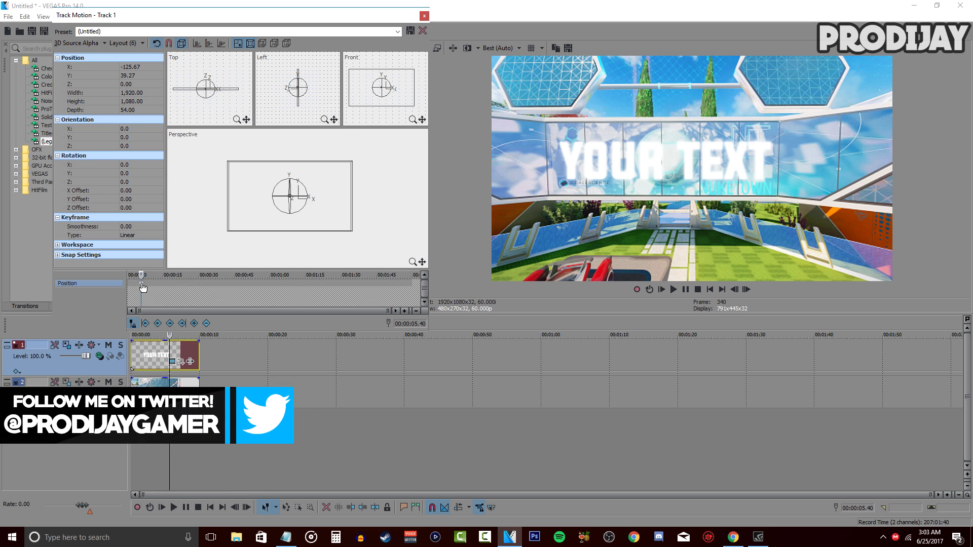
{"action": "right_click", "coordinate": [141, 288]}
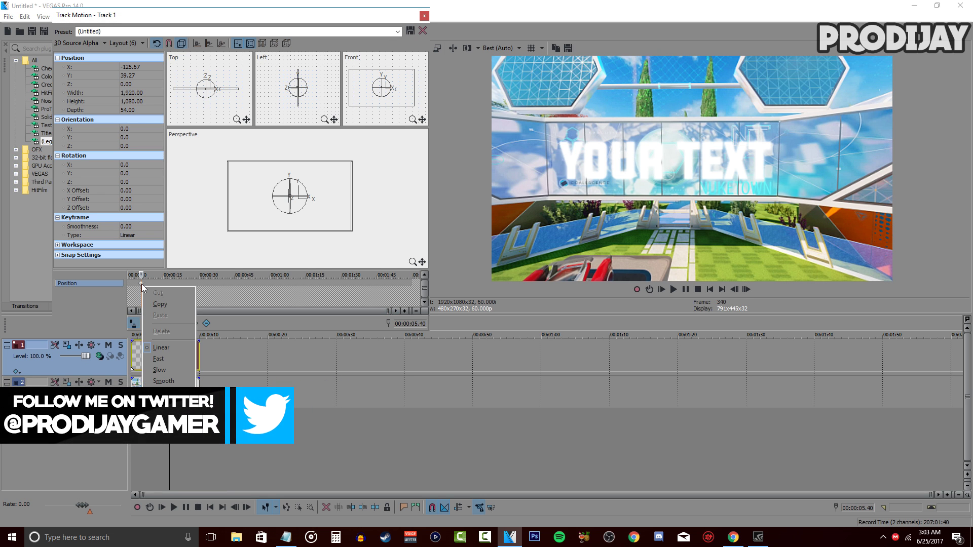
{"action": "left_click", "coordinate": [159, 306]}
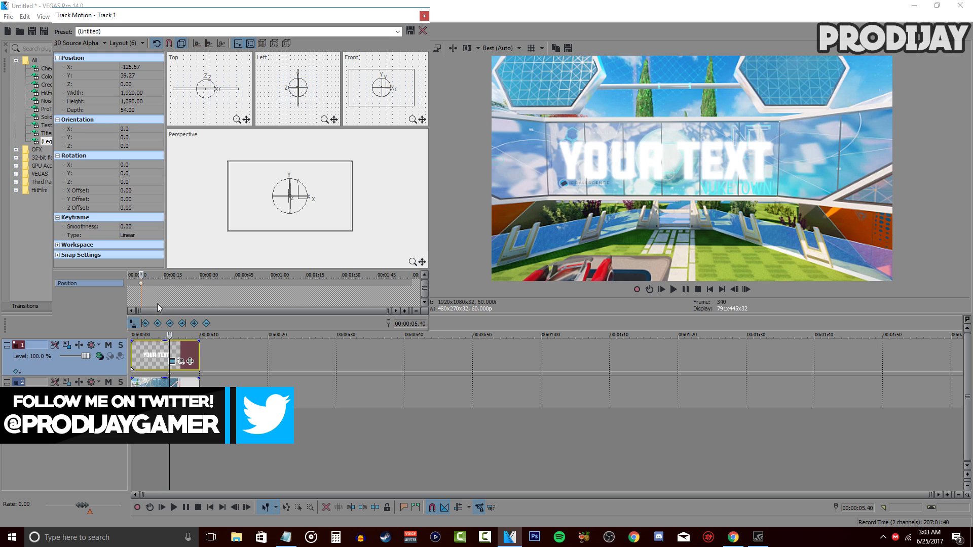
{"action": "left_click", "coordinate": [128, 283]}
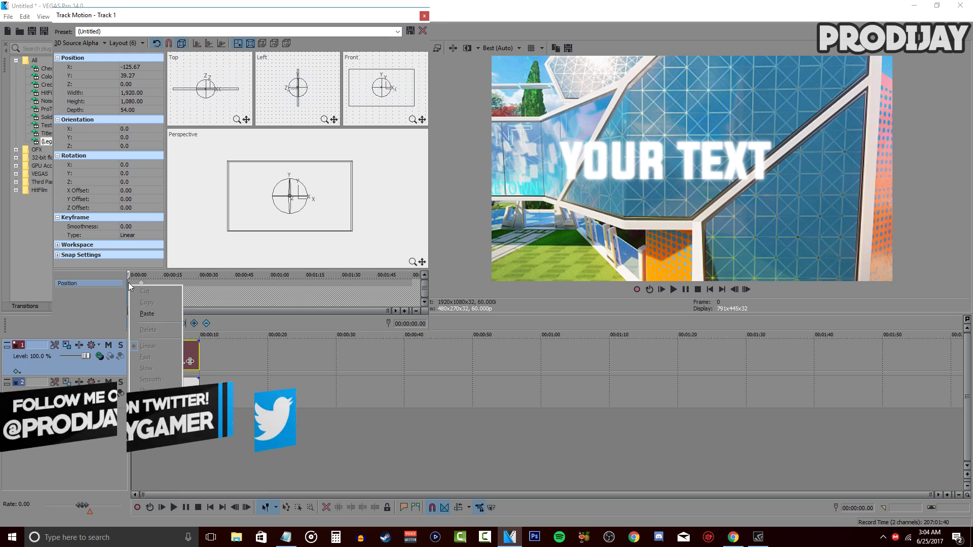
{"action": "left_click", "coordinate": [173, 507]}
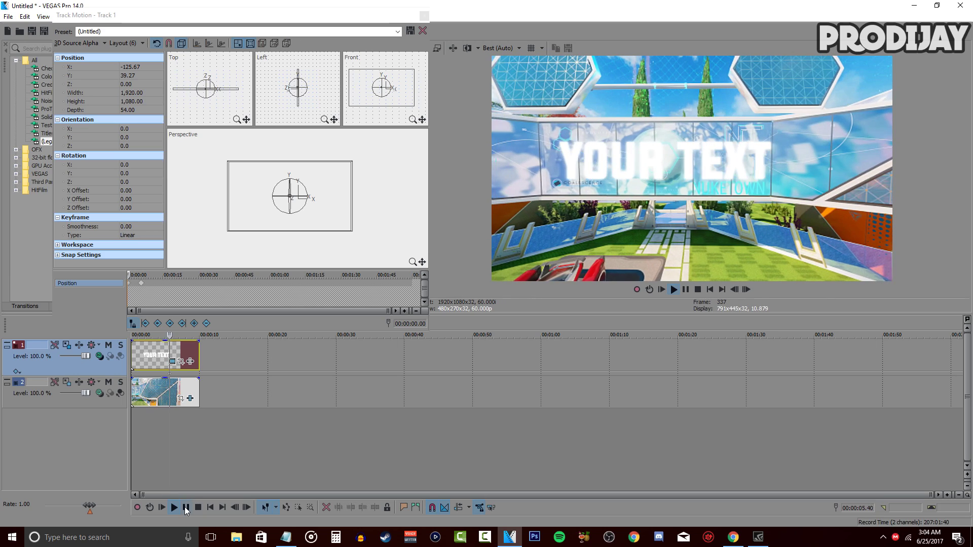
{"action": "left_click", "coordinate": [129, 288]}
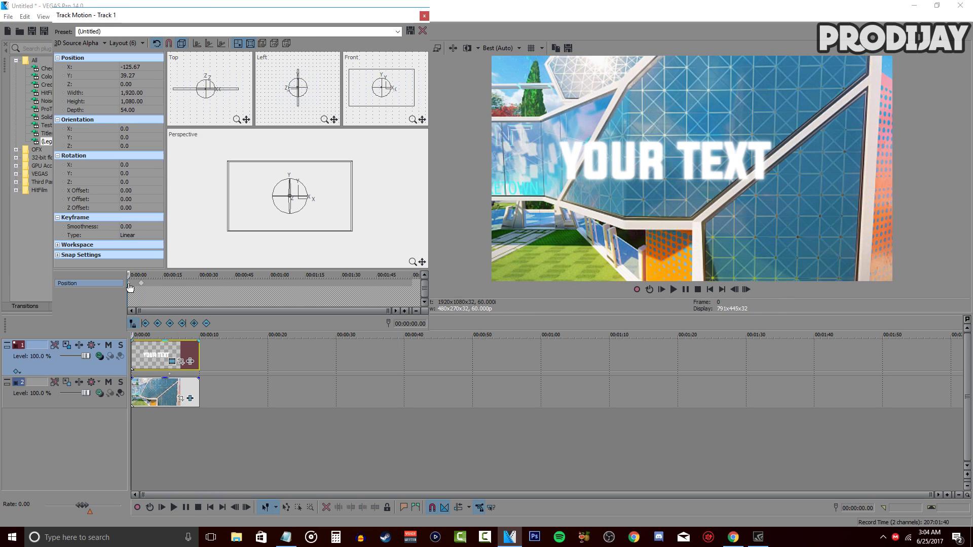
Nudge the title left to X -1,256.73 at frame 0, preview the slide-in, and shift the footage later
{"action": "left_click", "coordinate": [340, 215]}
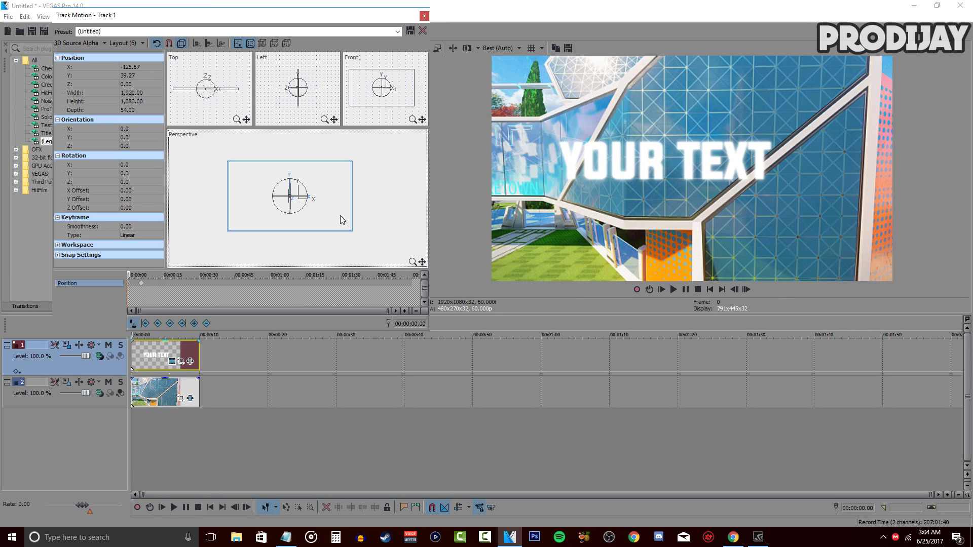
{"action": "key", "text": "Left"}
{"action": "key", "text": "Left"}
{"action": "key", "text": "Left"}
{"action": "key", "text": "Left"}
{"action": "key", "text": "Left"}
{"action": "key", "text": "Left"}
{"action": "key", "text": "Left"}
{"action": "key", "text": "Left"}
{"action": "key", "text": "Left"}
{"action": "key", "text": "Left"}
{"action": "key", "text": "Left"}
{"action": "key", "text": "Left"}
{"action": "key", "text": "Left"}
{"action": "key", "text": "Left"}
{"action": "key", "text": "Left"}
{"action": "key", "text": "Left"}
{"action": "key", "text": "Left"}
{"action": "key", "text": "Left"}
{"action": "key", "text": "Left"}
{"action": "key", "text": "Left"}
{"action": "key", "text": "Left"}
{"action": "key", "text": "Left"}
{"action": "key", "text": "Left"}
{"action": "key", "text": "Left"}
{"action": "key", "text": "Left"}
{"action": "key", "text": "Left"}
{"action": "key", "text": "Left"}
{"action": "key", "text": "Left"}
{"action": "key", "text": "Left"}
{"action": "key", "text": "Left"}
{"action": "key", "text": "Left"}
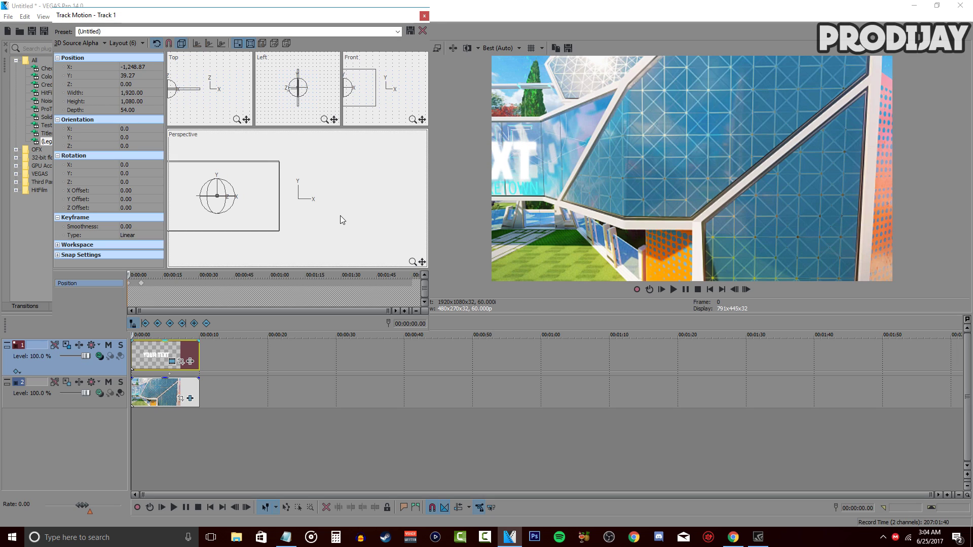
{"action": "key", "text": "Left"}
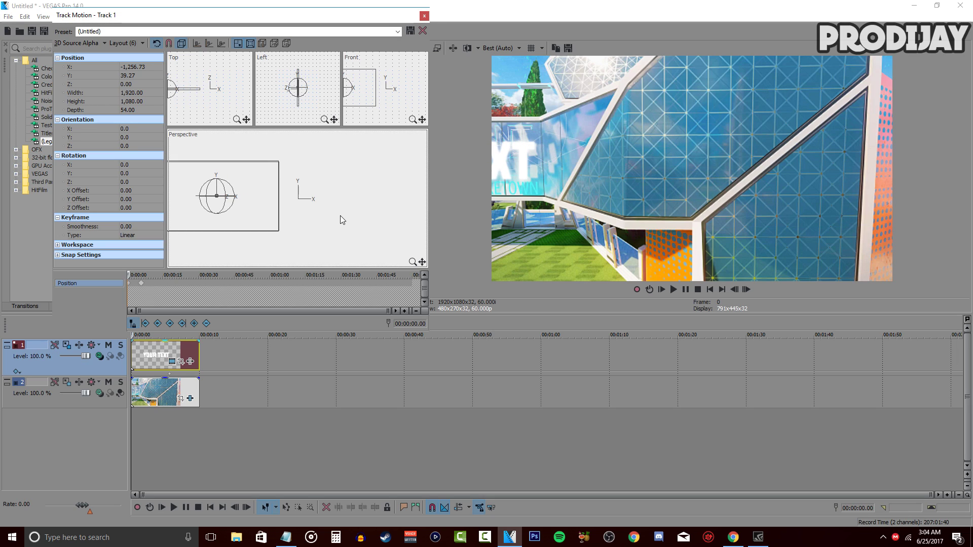
{"action": "left_click", "coordinate": [174, 507]}
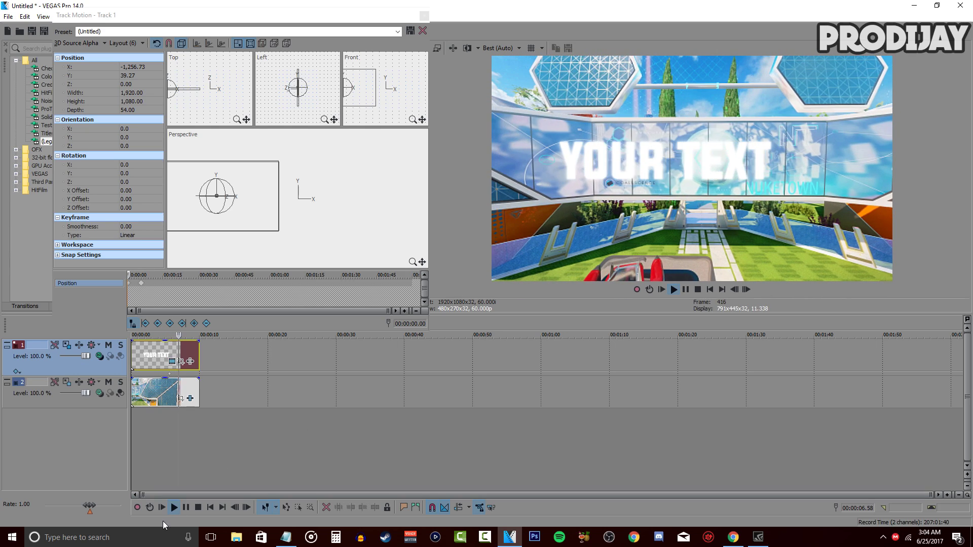
{"action": "left_click", "coordinate": [186, 507]}
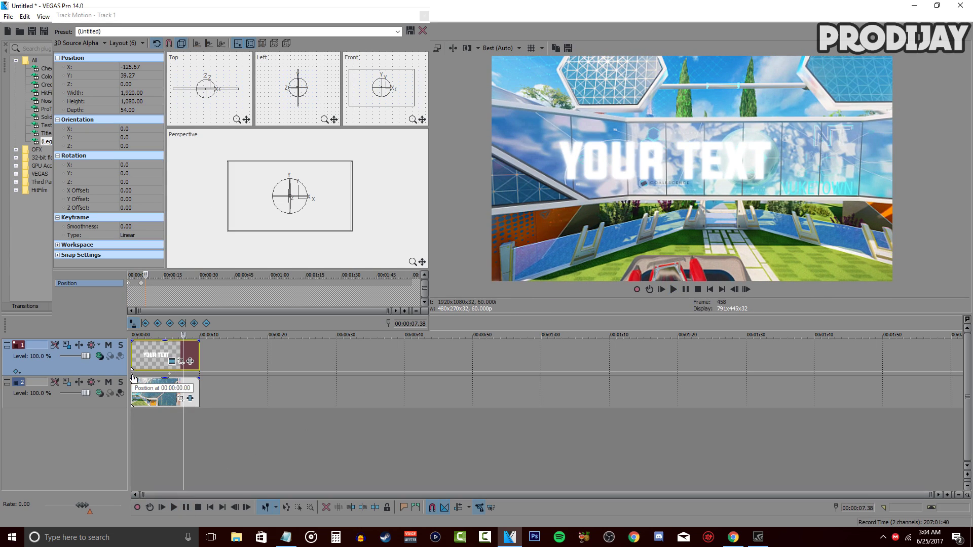
{"action": "left_click_drag", "start_coordinate": [169, 377], "coordinate": [207, 378]}
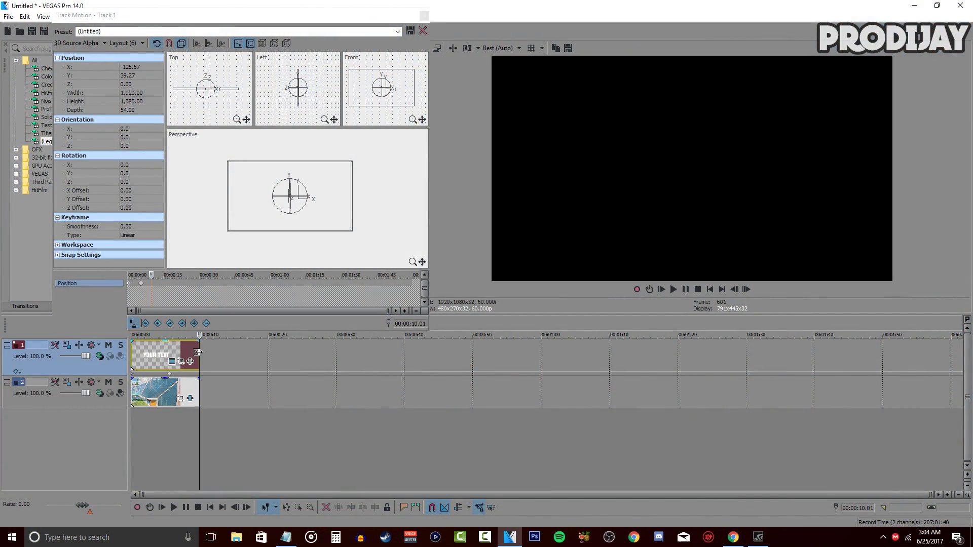
At 00:00:09.57 move the title right to X 730.47 so it slides off, then preview
{"action": "key", "text": "Left"}
{"action": "key", "text": "Left"}
{"action": "key", "text": "Left"}
{"action": "key", "text": "Left"}
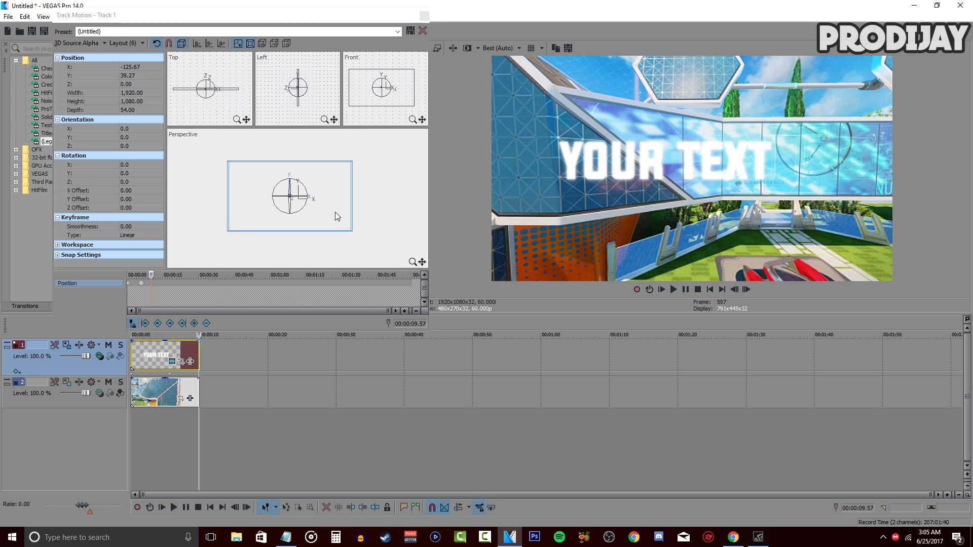
{"action": "left_click_drag", "start_coordinate": [336, 212], "coordinate": [366, 211]}
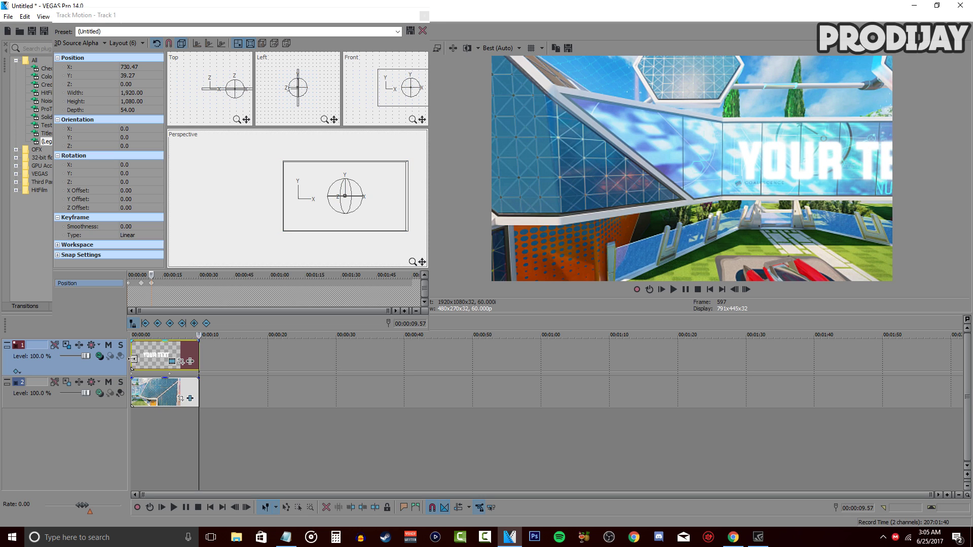
{"action": "key", "text": "space"}
{"action": "left_click", "coordinate": [132, 359]}
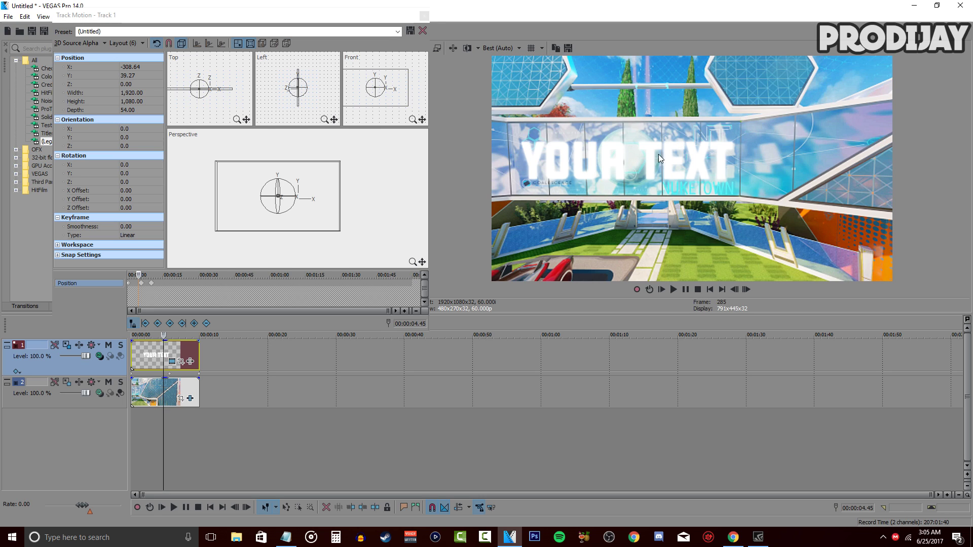
{"action": "left_click", "coordinate": [170, 377]}
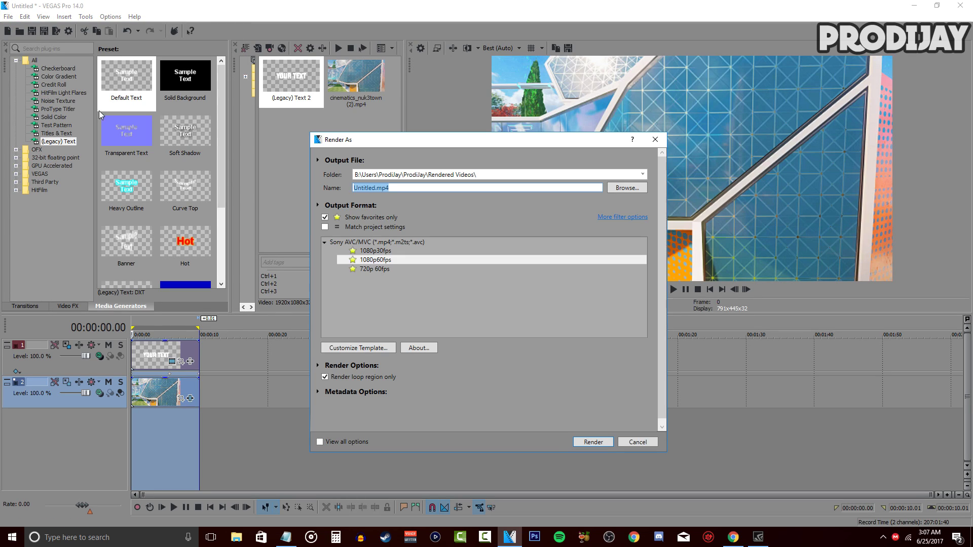
Render the project as a Sony AVC 1080p 60fps MP4 named 'Motion track exam'
{"action": "left_click", "coordinate": [593, 442]}
{"action": "left_click", "coordinate": [572, 309]}
{"action": "left_click", "coordinate": [391, 188]}
{"action": "left_click", "coordinate": [593, 442]}
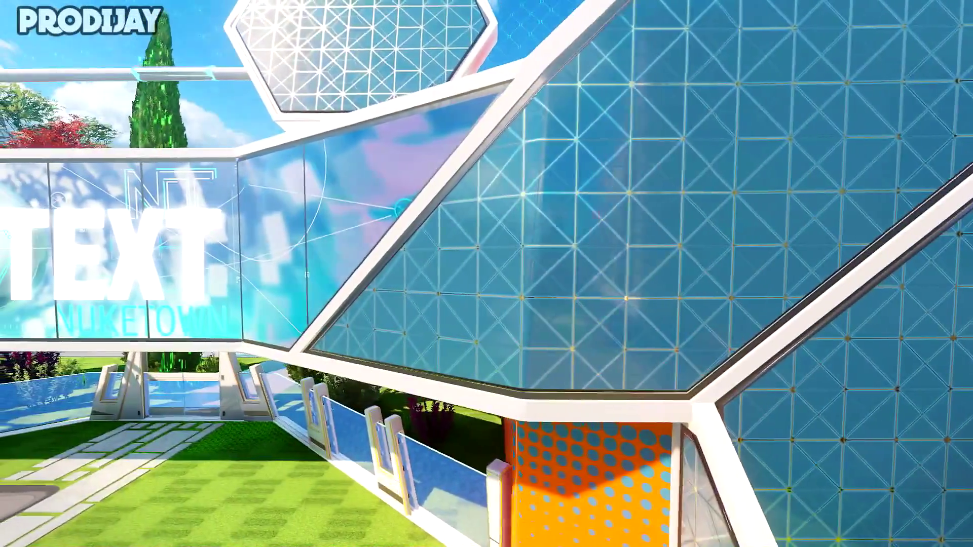